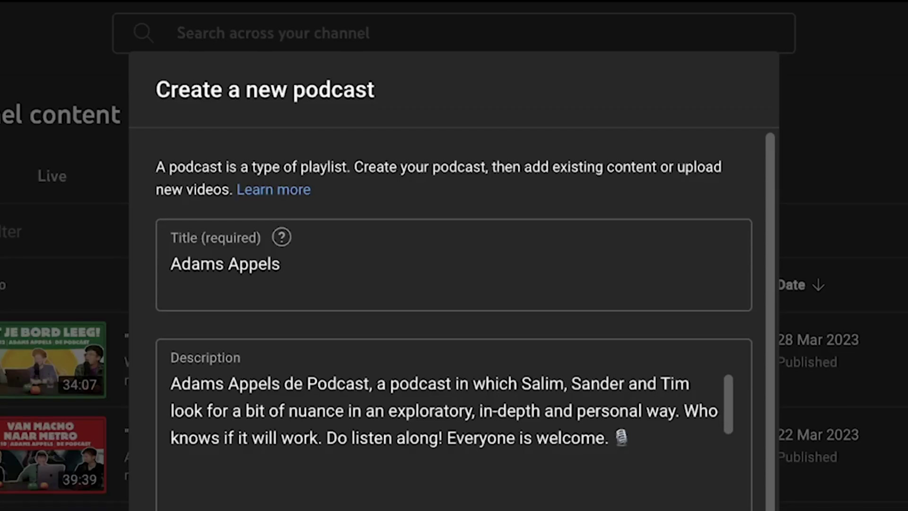
- Scroll the YouTube Podcasts page past Popular episodes, Popular podcast playlists and Recommended shows
scroll(454, 308, "down", 1)
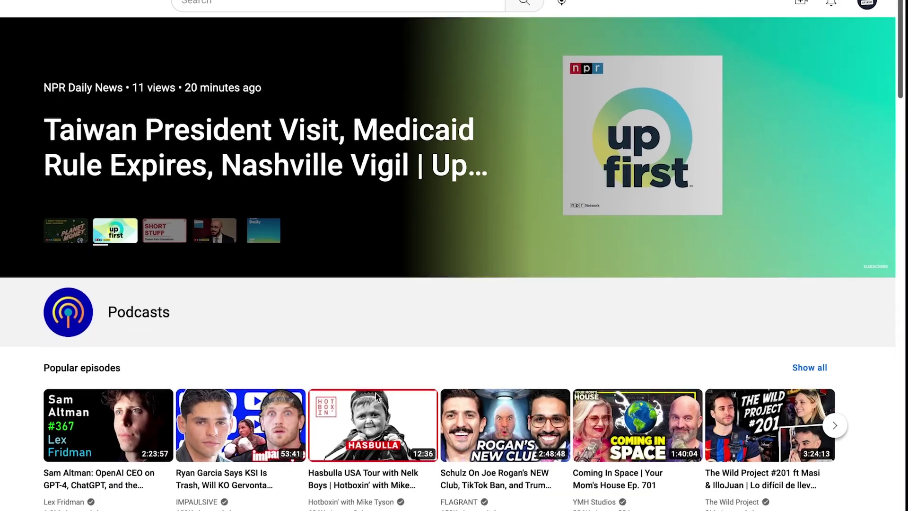
scroll(454, 256, "down", 6)
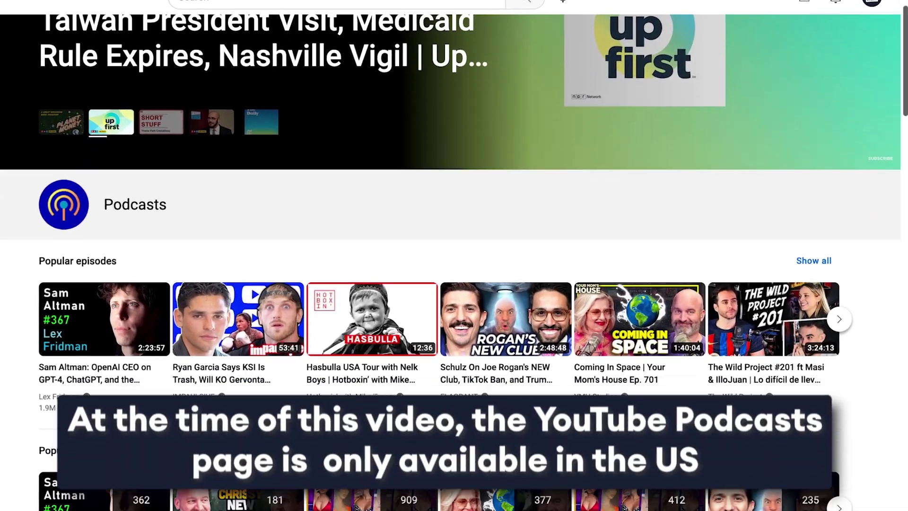
scroll(374, 404, "down", 6)
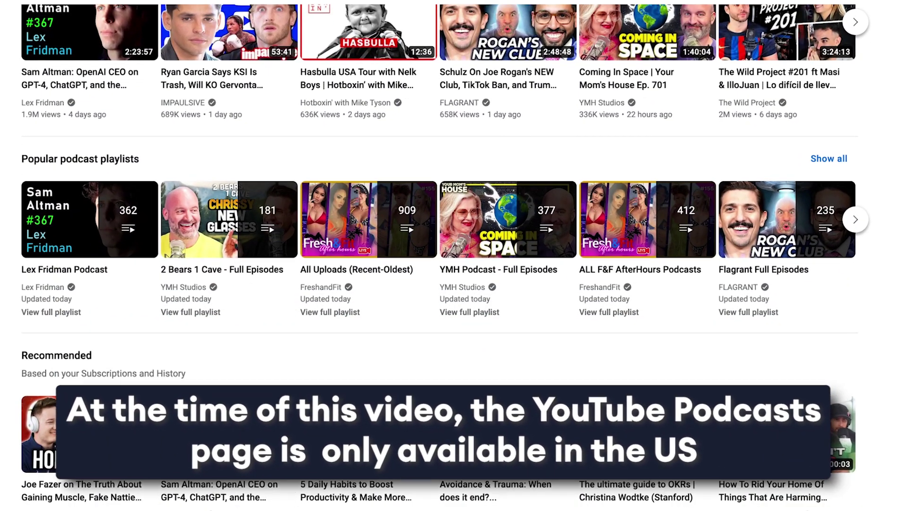
scroll(372, 405, "down", 5)
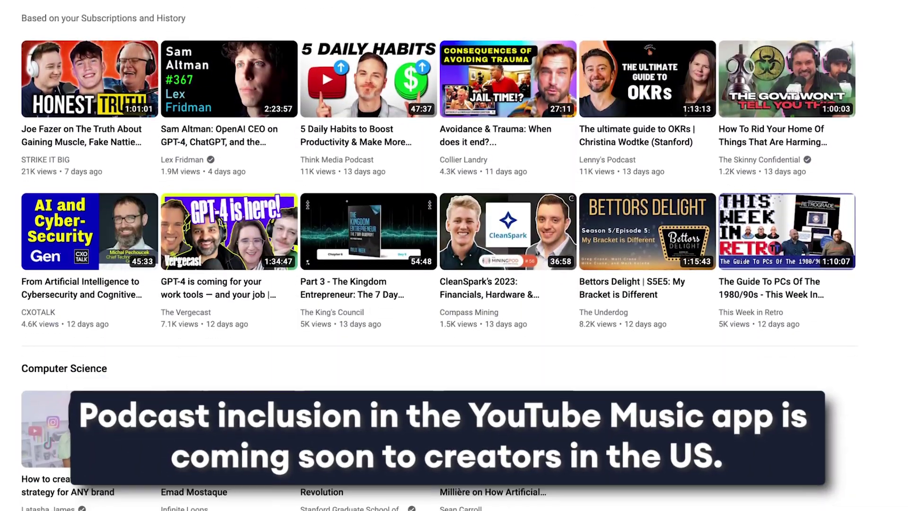
scroll(440, 256, "down", 5)
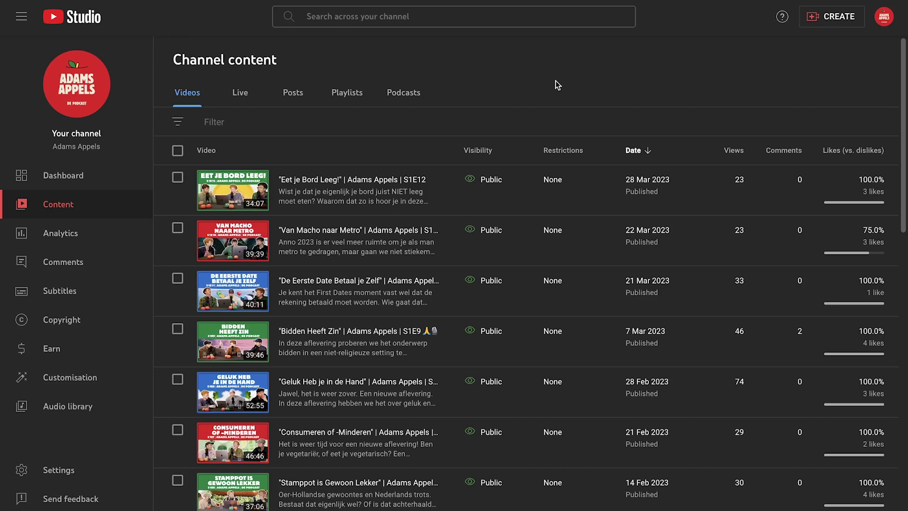
- Choose New podcast from the CREATE menu to see the podcast options
left_click(826, 22)
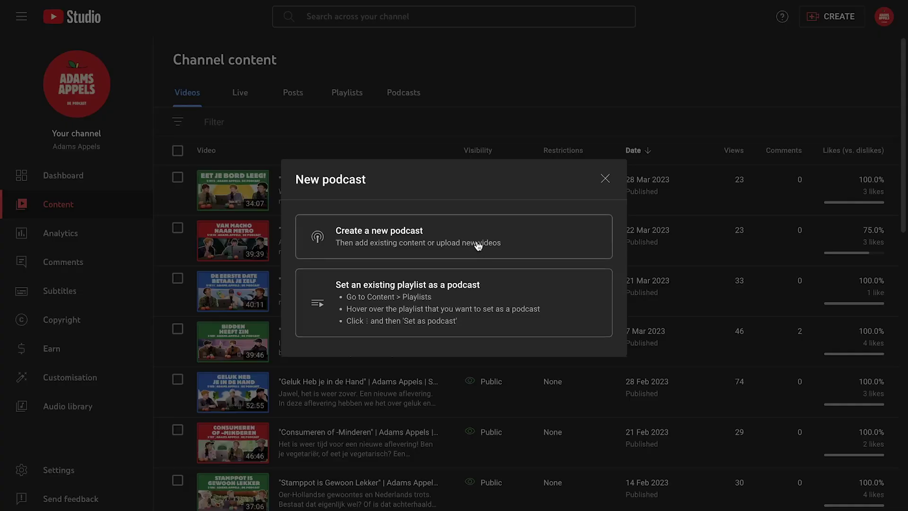
- Start a new podcast titled 'Adams Appels' and move to its Description field
left_click(479, 237)
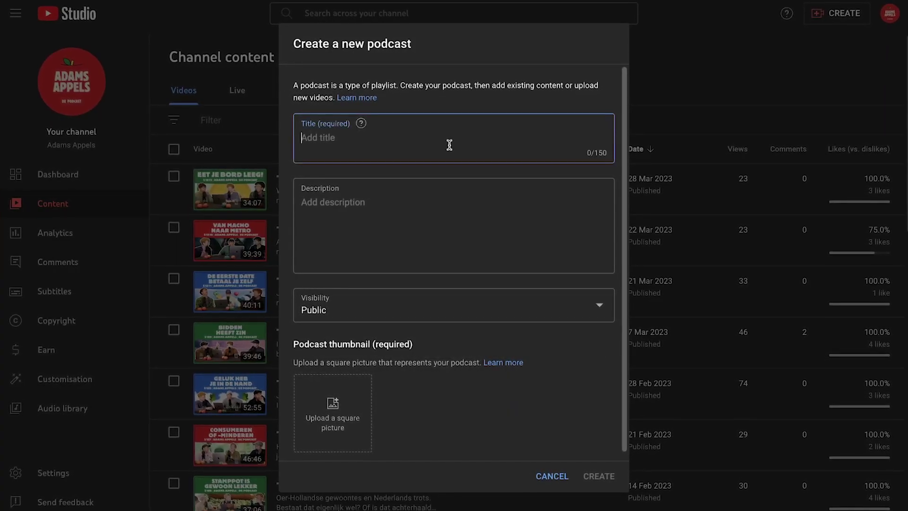
left_click(442, 208)
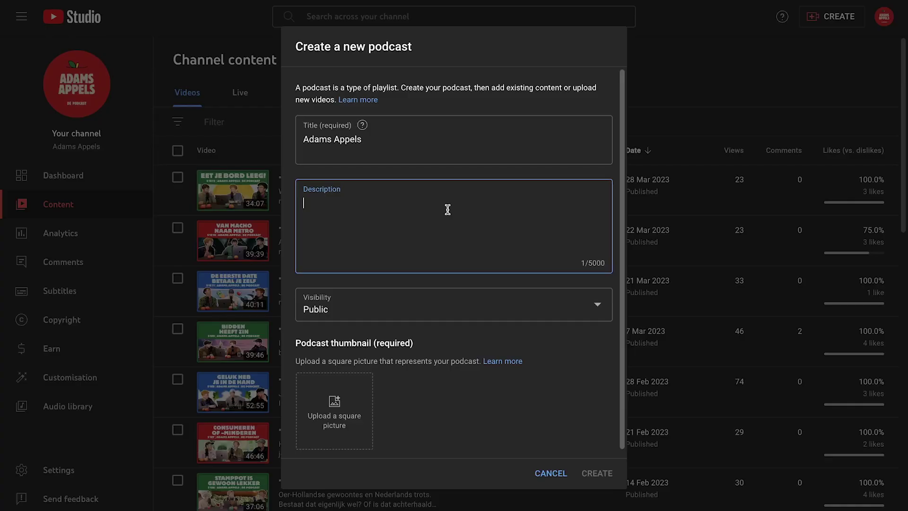
- Paste the prepared description inviting everyone to listen, then scroll through the rest of the form
key("ctrl+v")
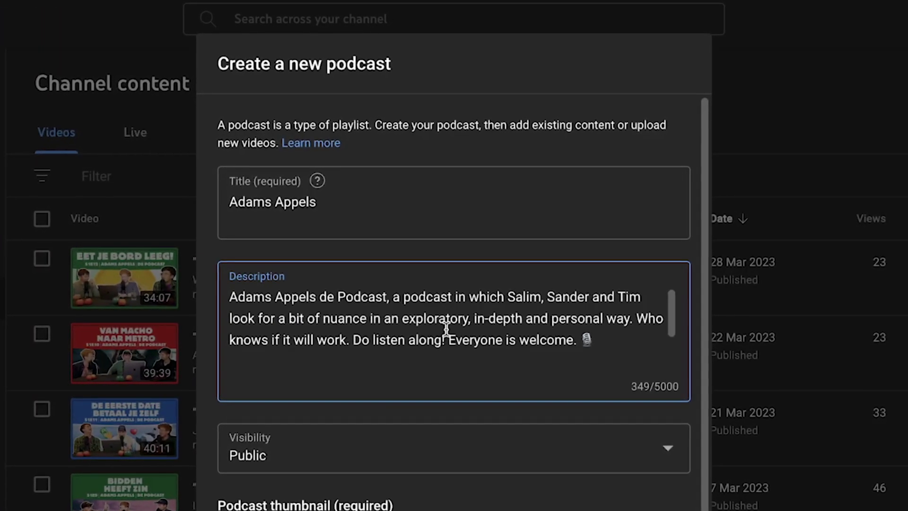
scroll(446, 328, "down", 3)
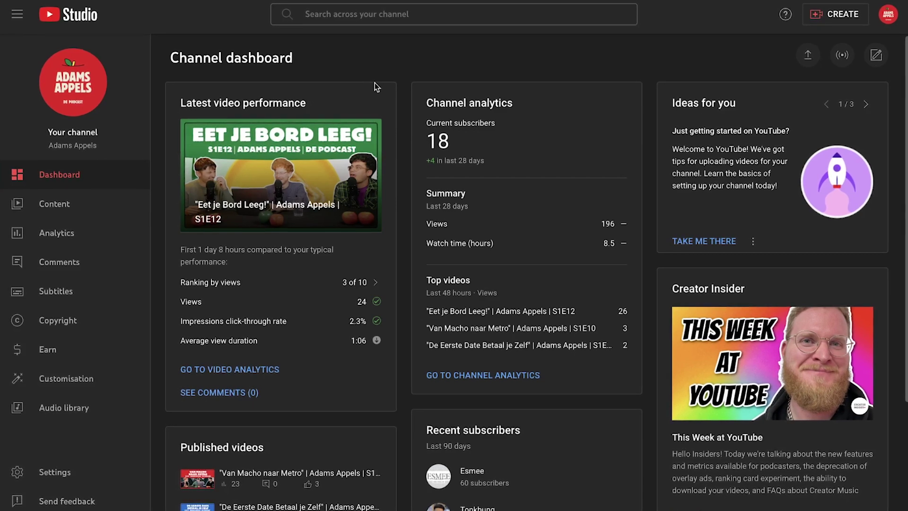
- Open the Adams Appels podcast's videos from Content > Podcasts
left_click(91, 207)
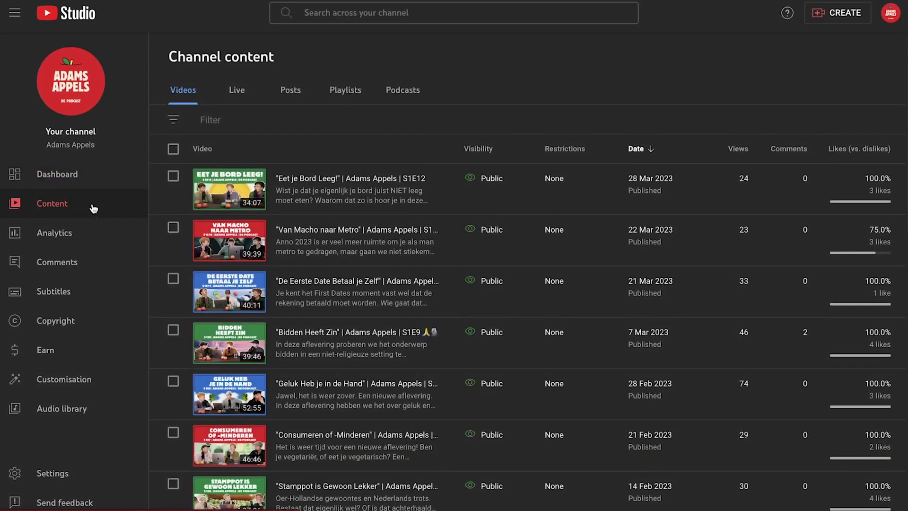
left_click(416, 92)
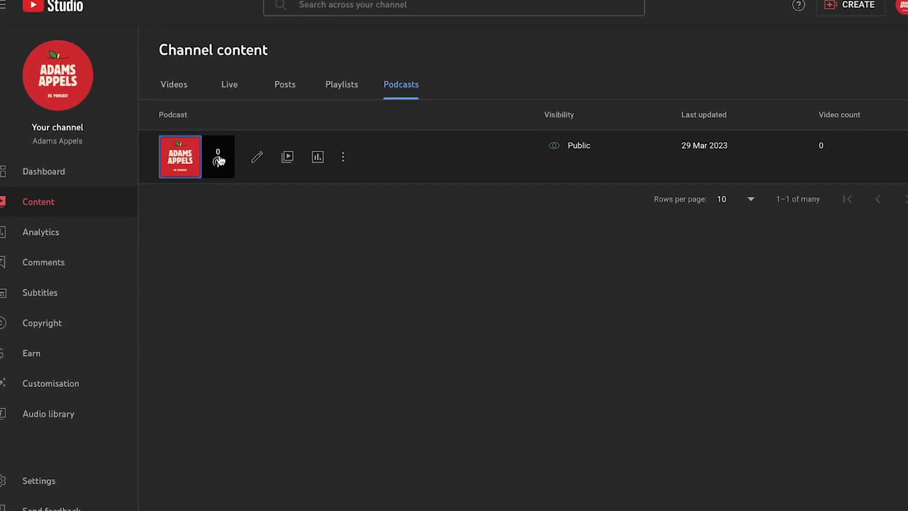
left_click(287, 157)
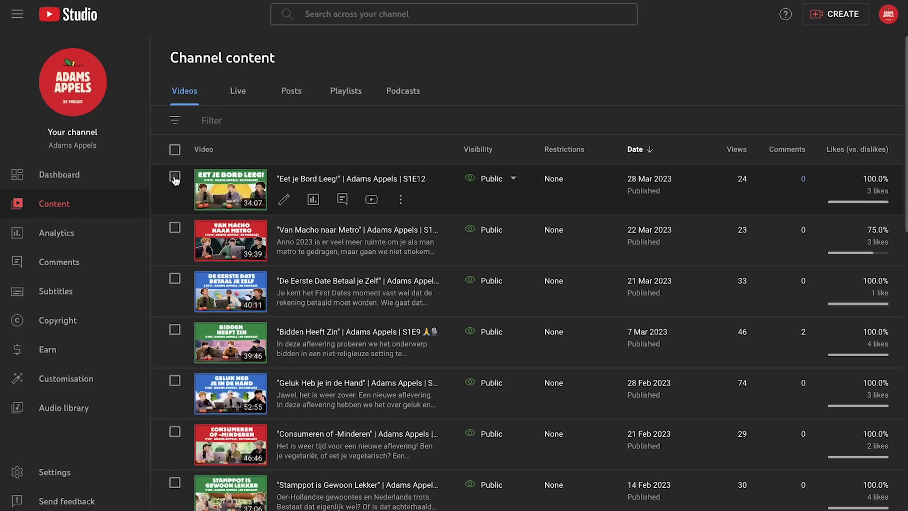
- Select the 12 episodes, including Eet je Bord Leeg!, Bidden Heeft Zin and Het Leven is een Simulatie
left_click(174, 178)
left_click(174, 268)
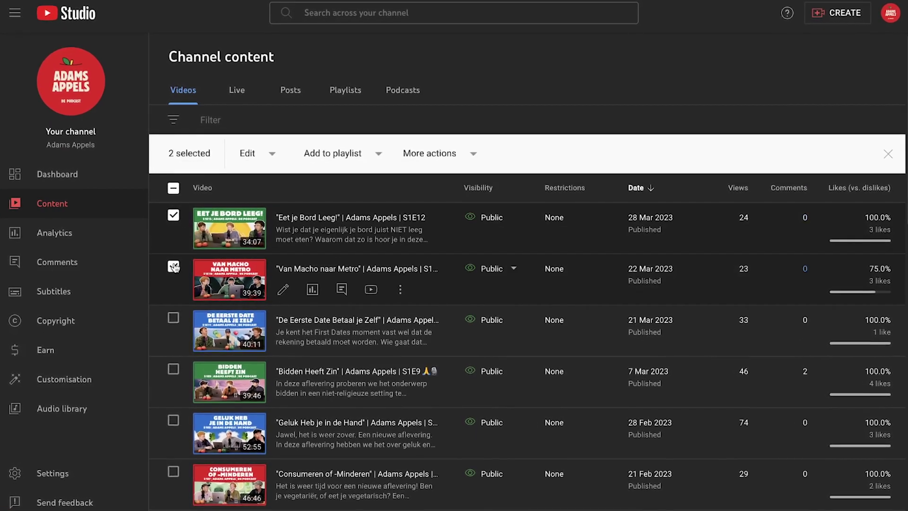
left_click(173, 318)
left_click(173, 369)
left_click(173, 420)
scroll(178, 379, "down", 3)
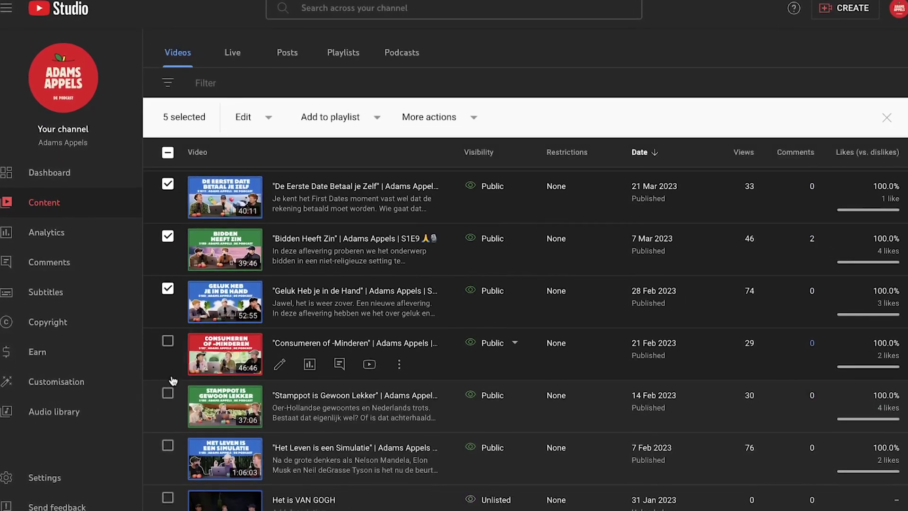
left_click(169, 373)
left_click(169, 369)
left_click(169, 368)
left_click(169, 352)
left_click(170, 350)
left_click(168, 346)
scroll(168, 378, "down", 5)
left_click(166, 414)
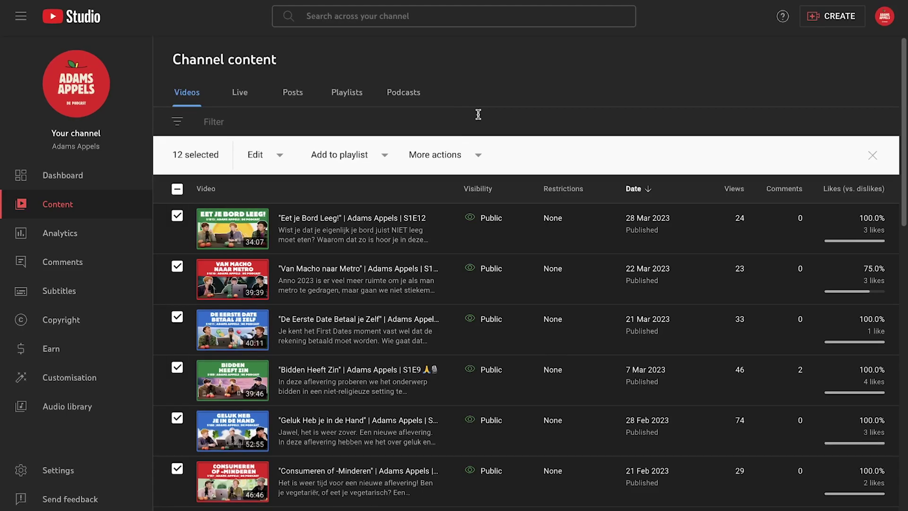
- Add the 12 selected episodes to the Adams Appels playlist, save, and view the Podcasts list
left_click(355, 155)
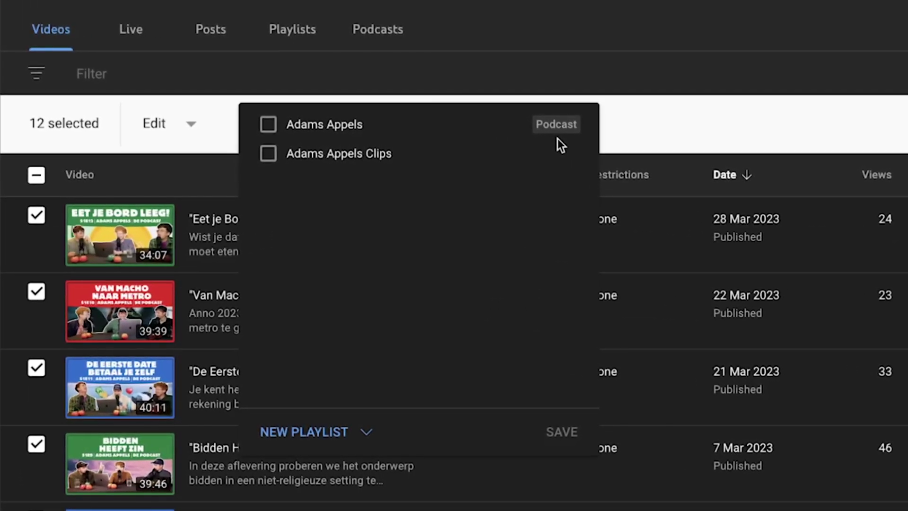
left_click(286, 126)
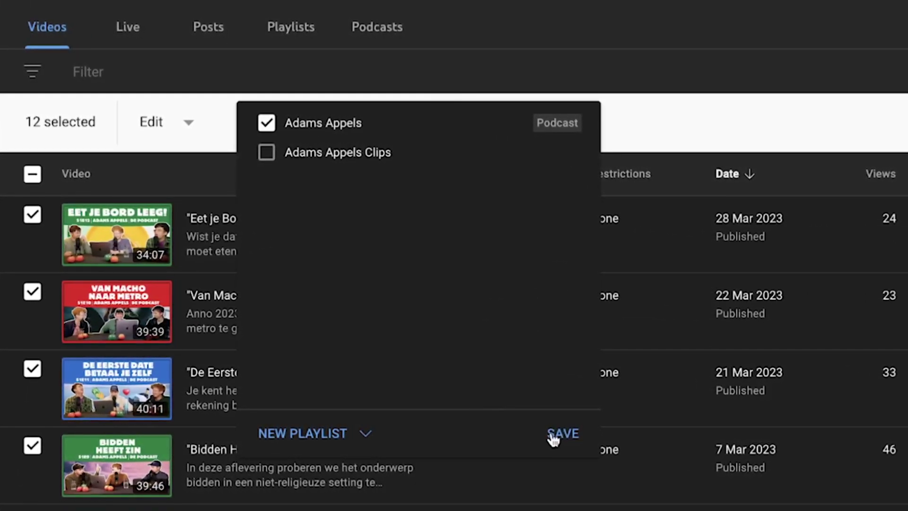
left_click(553, 434)
left_click(377, 26)
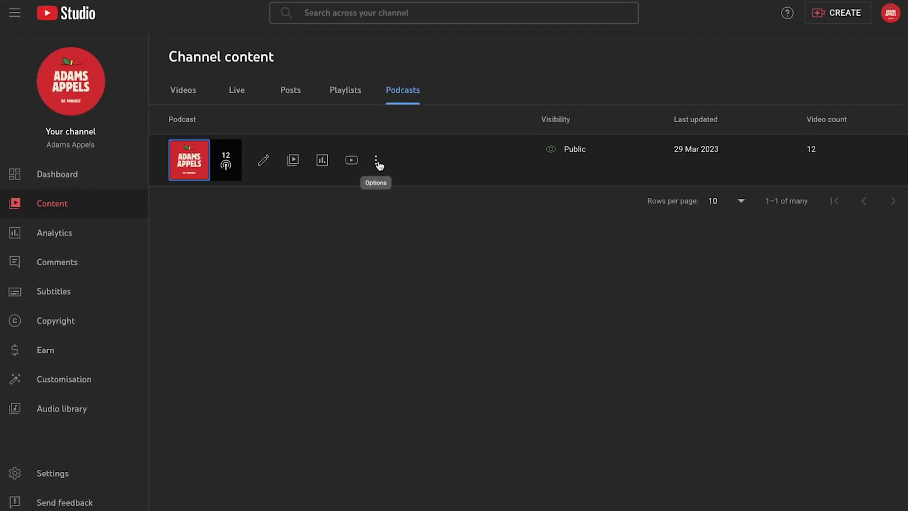
- Open the Adams Appels podcast on YouTube via Edit on YouTube and bring up its Share dialog
left_click(376, 163)
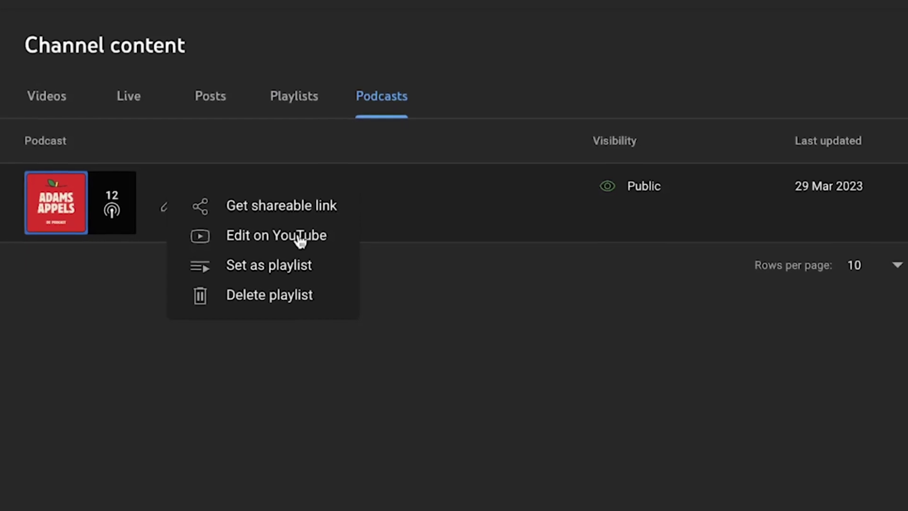
left_click(300, 236)
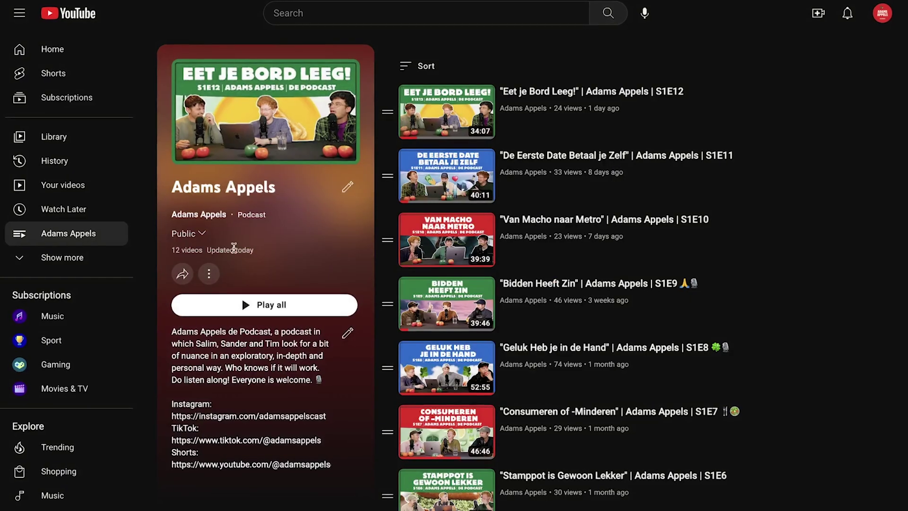
left_click(10, 401)
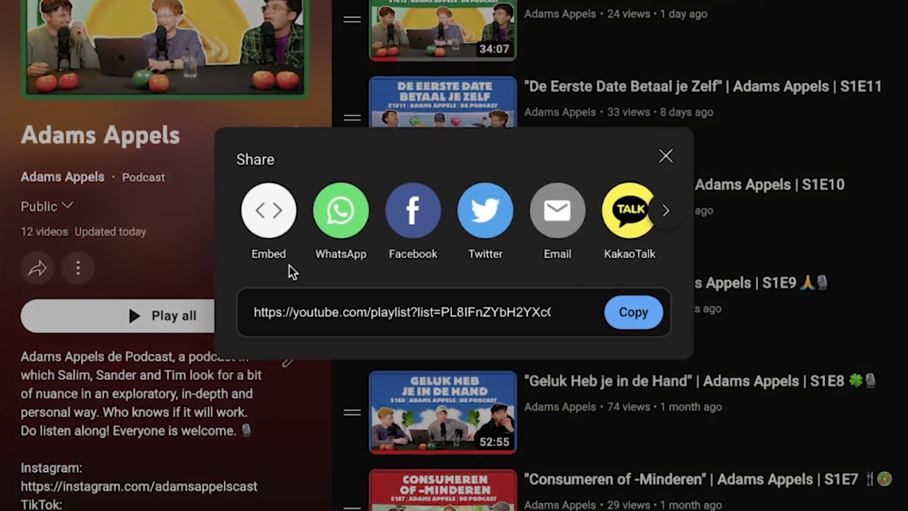
- Close the Share dialog and open the Adams Appels playlist's more-actions menu
left_click(72, 292)
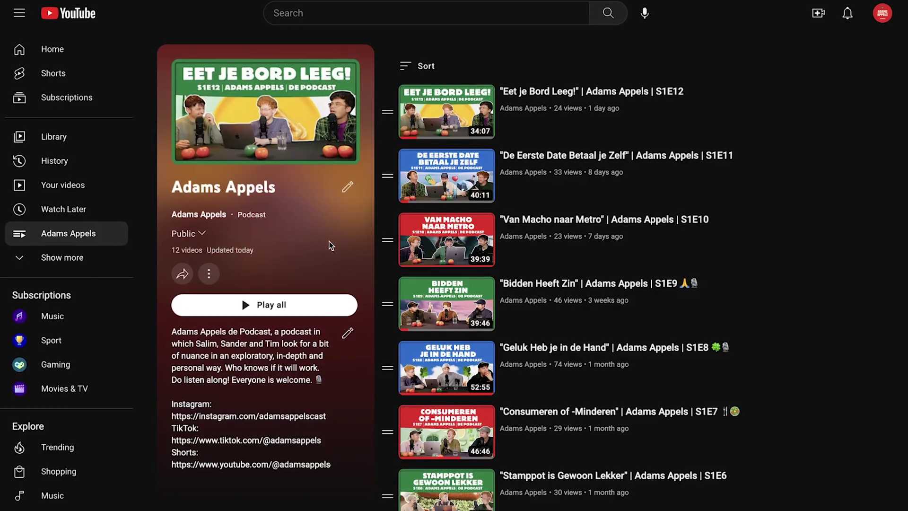
left_click(207, 274)
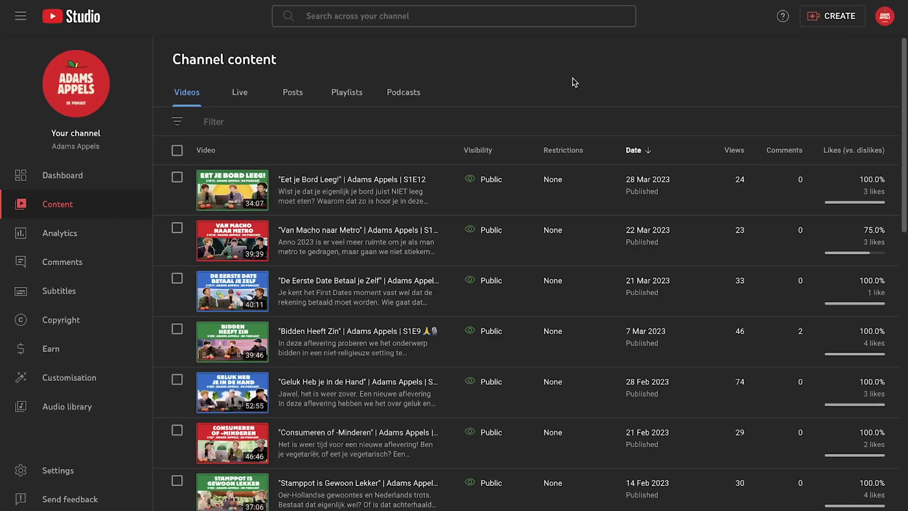
- On the Podcasts tab, open the Adams Appels row's options and start Set as playlist
left_click(361, 92)
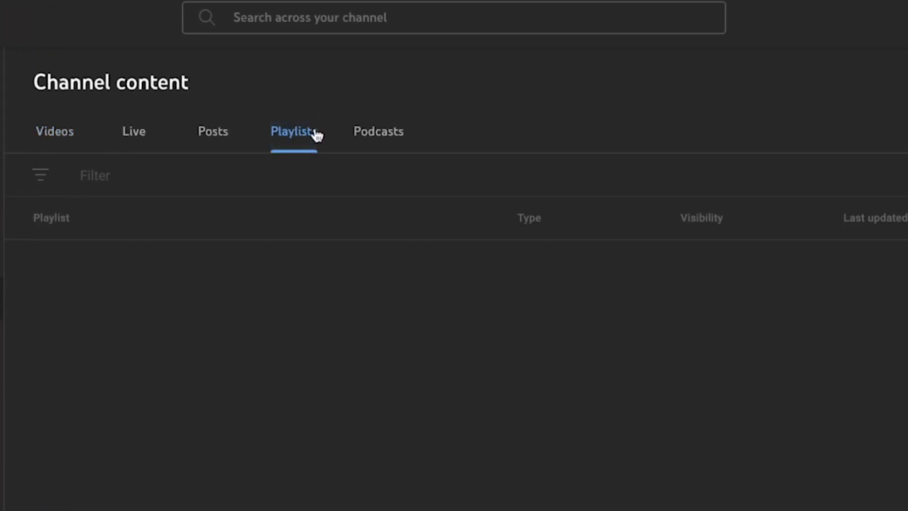
left_click(390, 141)
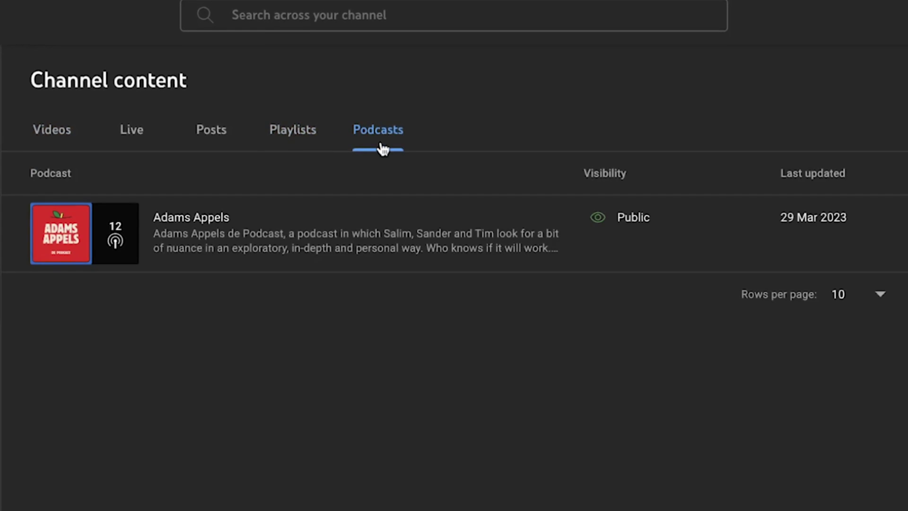
mouse_move(206, 240)
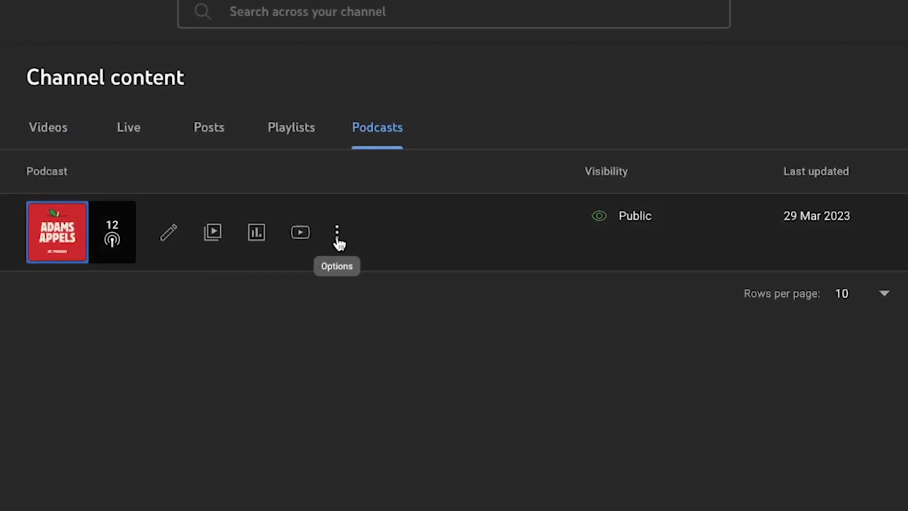
left_click(338, 239)
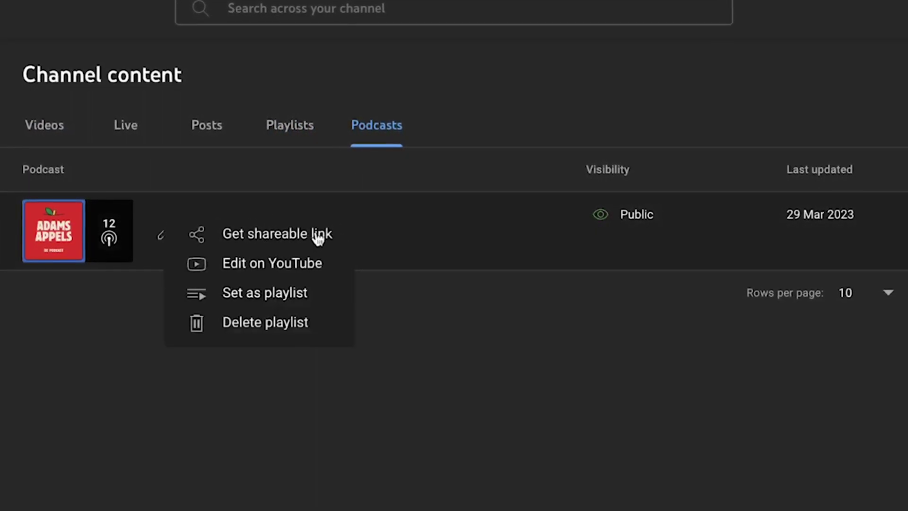
left_click(284, 292)
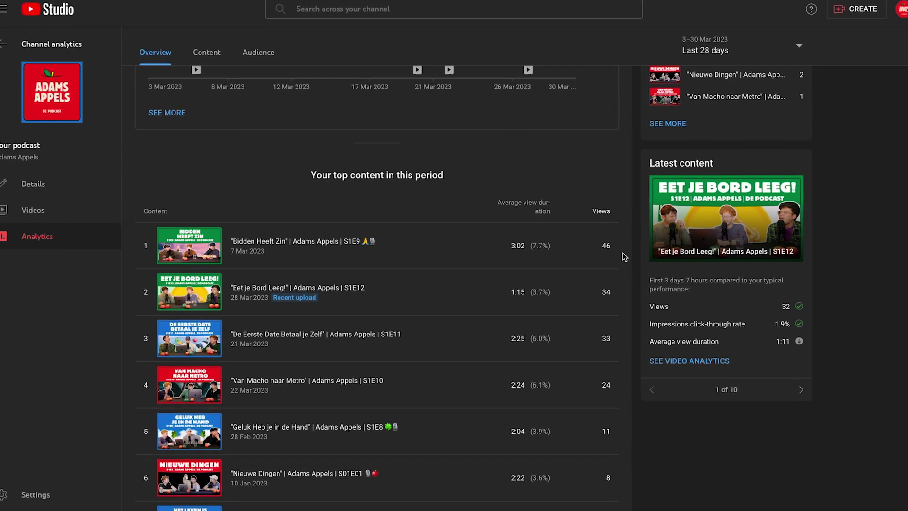
- Switch the podcast analytics to the Content tab and scroll to retention and traffic sources
scroll(624, 257, "down", 5)
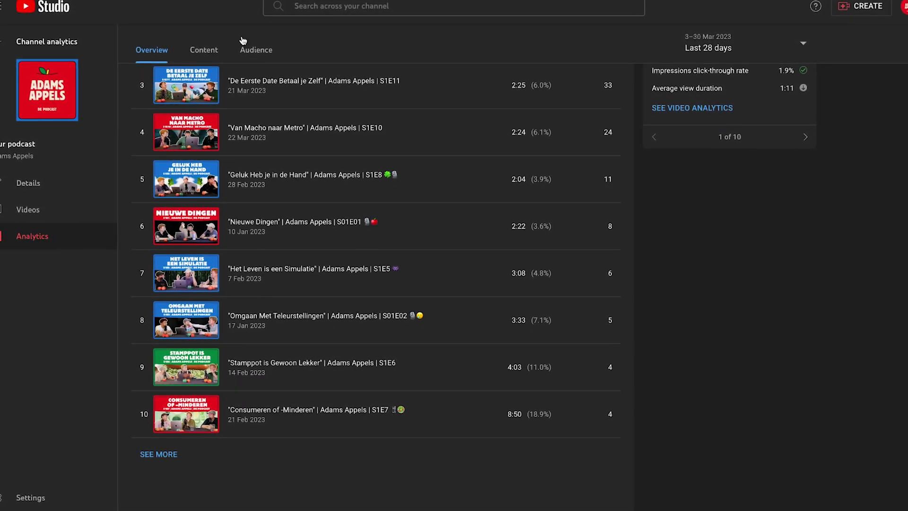
left_click(204, 50)
scroll(288, 228, "down", 4)
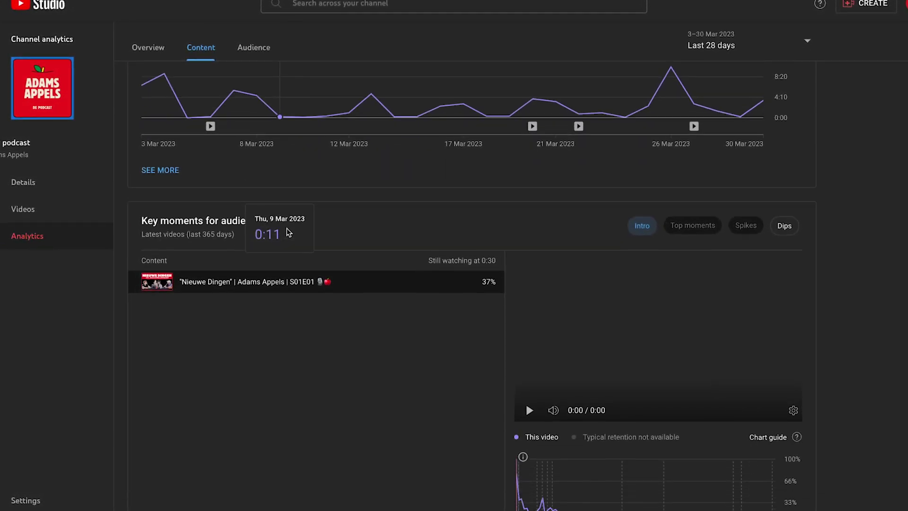
scroll(286, 231, "down", 5)
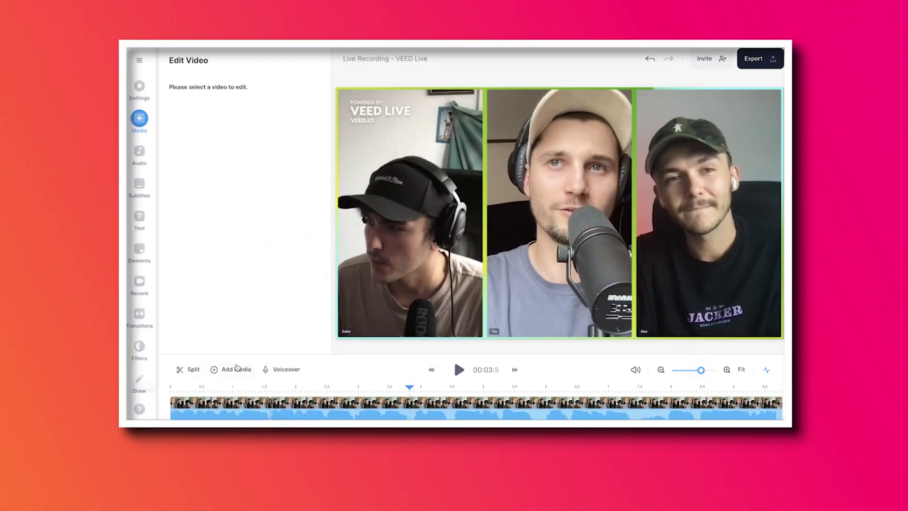
- Play the three-person VEED Live podcast recording in the VEED editor at 1x speed
left_click(458, 369)
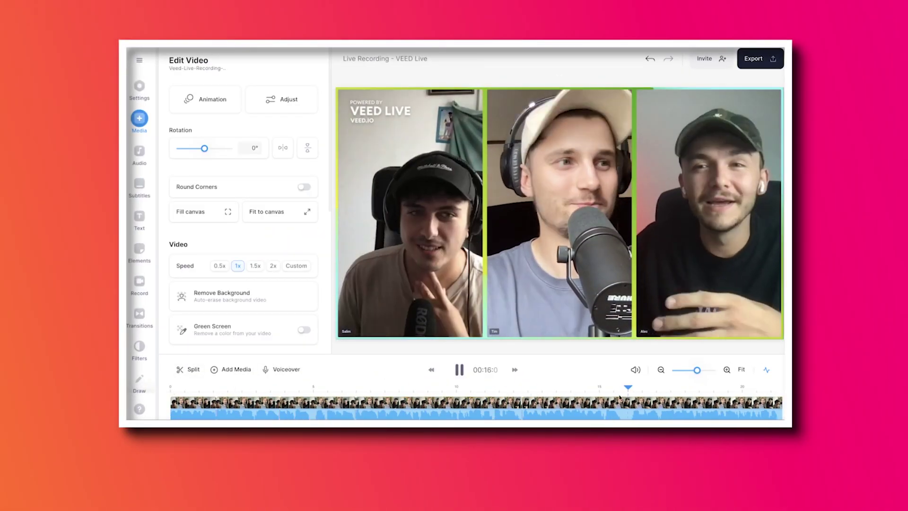